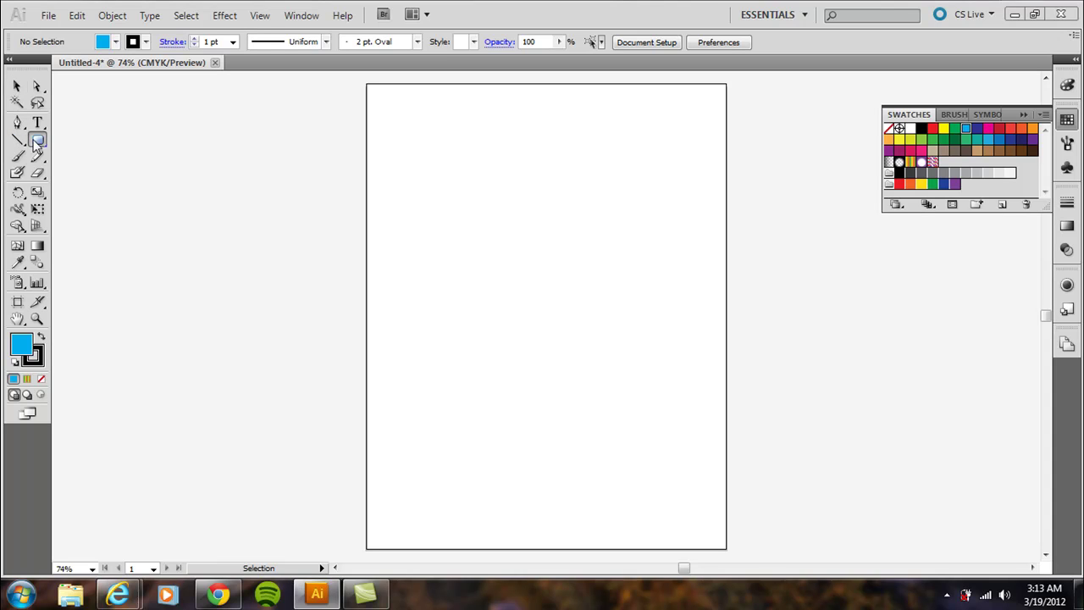
# Step: Draw a blue rounded square about 139 pt wide near the top-left, then hide the artboards
pyautogui.moveTo(37, 142); pyautogui.dragTo(82, 160)
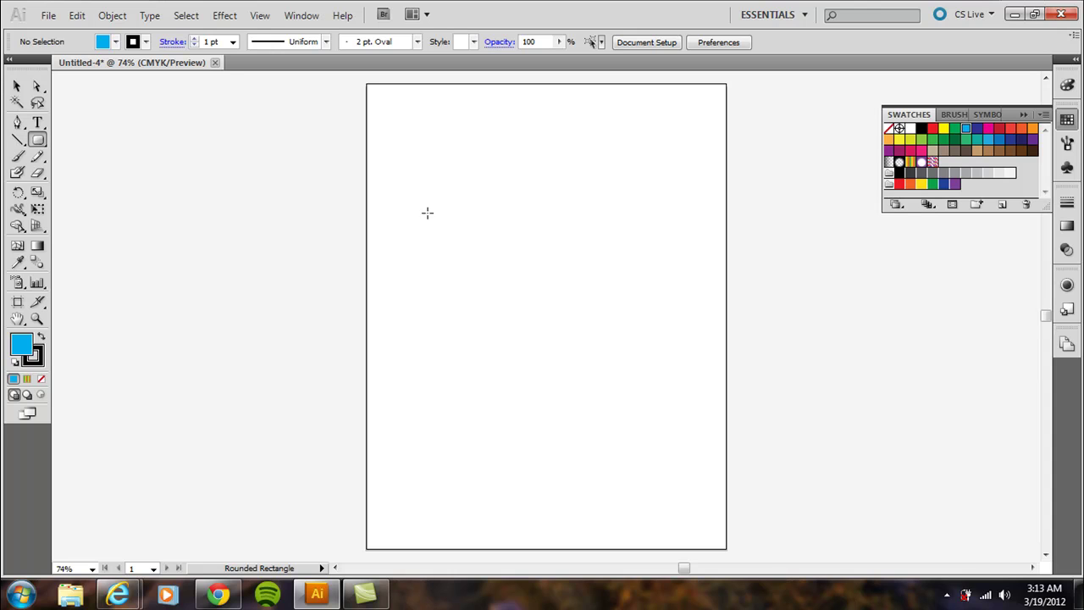
pyautogui.moveTo(378, 165); pyautogui.dragTo(445, 248)
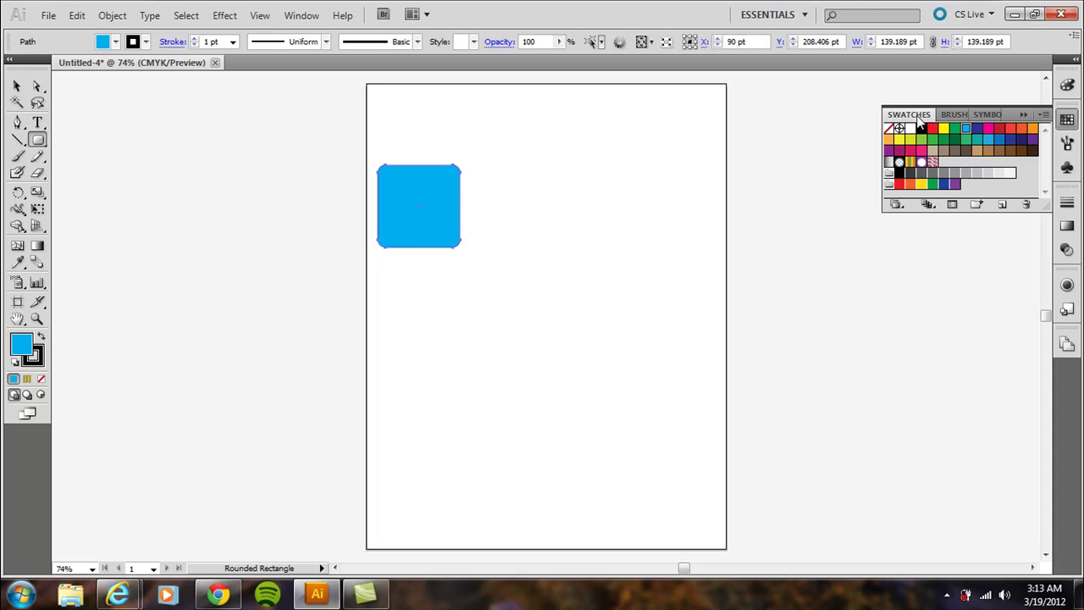
pyautogui.click(965, 128)
pyautogui.click(260, 17)
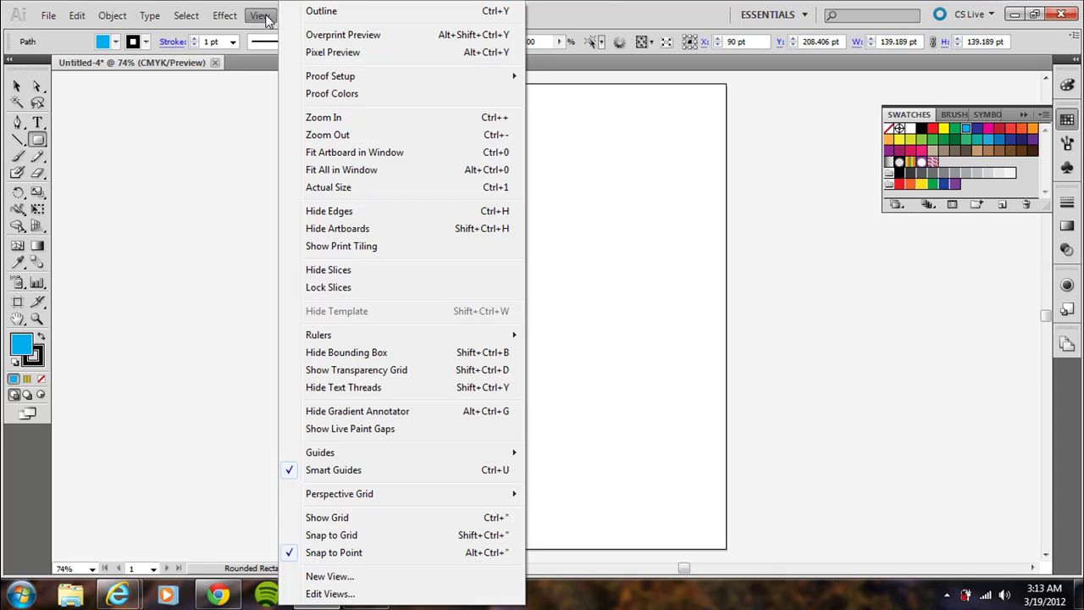
pyautogui.click(312, 229)
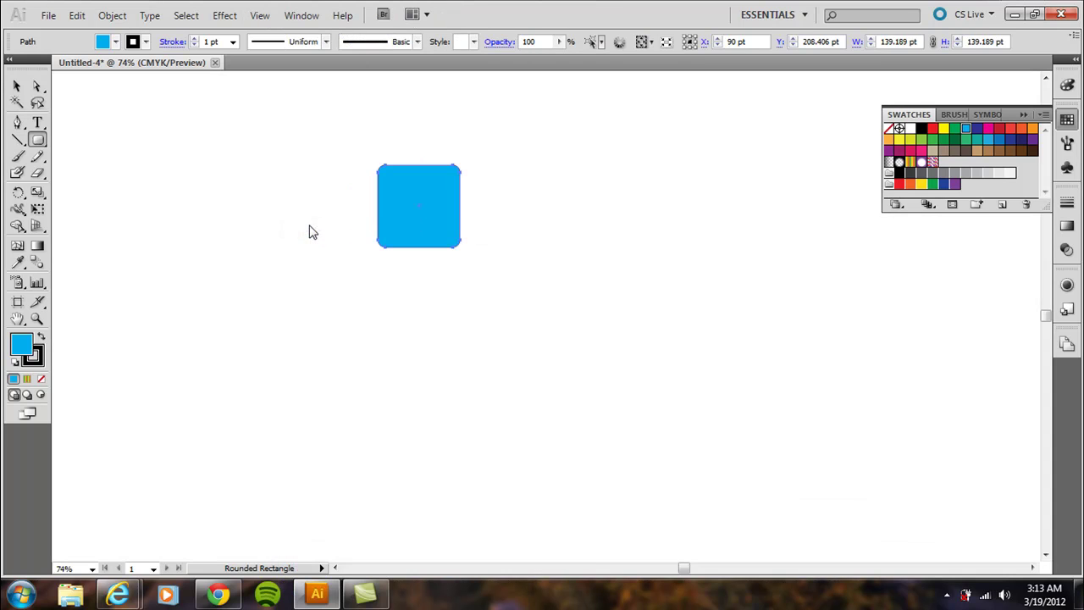
# Step: Move the blue square left, enlarge it to about 237 pt, and add an orange copy level to its right
pyautogui.press('v')
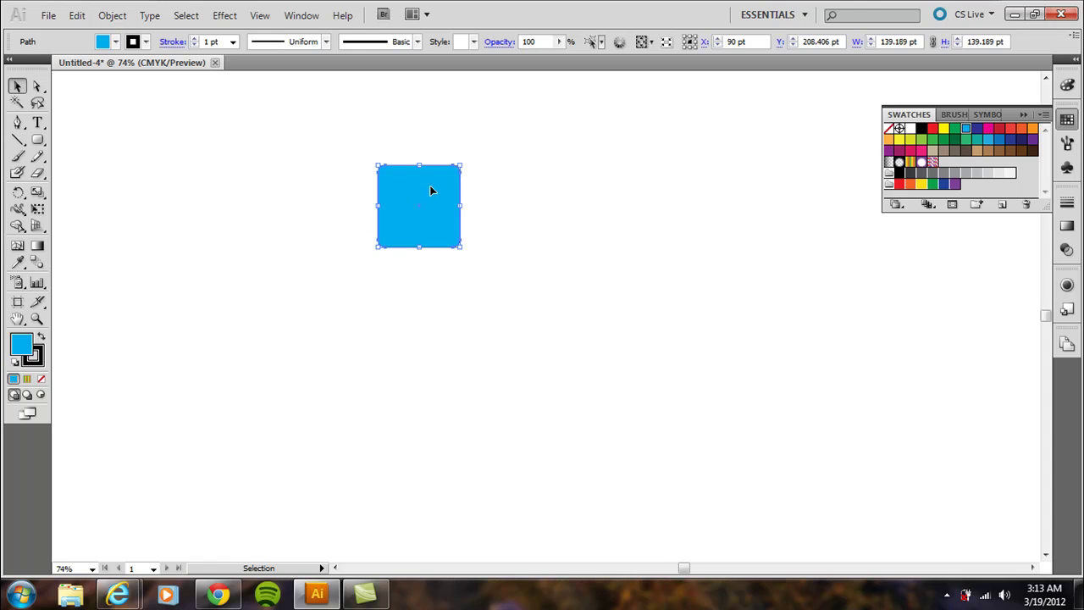
pyautogui.moveTo(429, 191); pyautogui.dragTo(226, 199)
pyautogui.moveTo(255, 253); pyautogui.dragTo(315, 313)
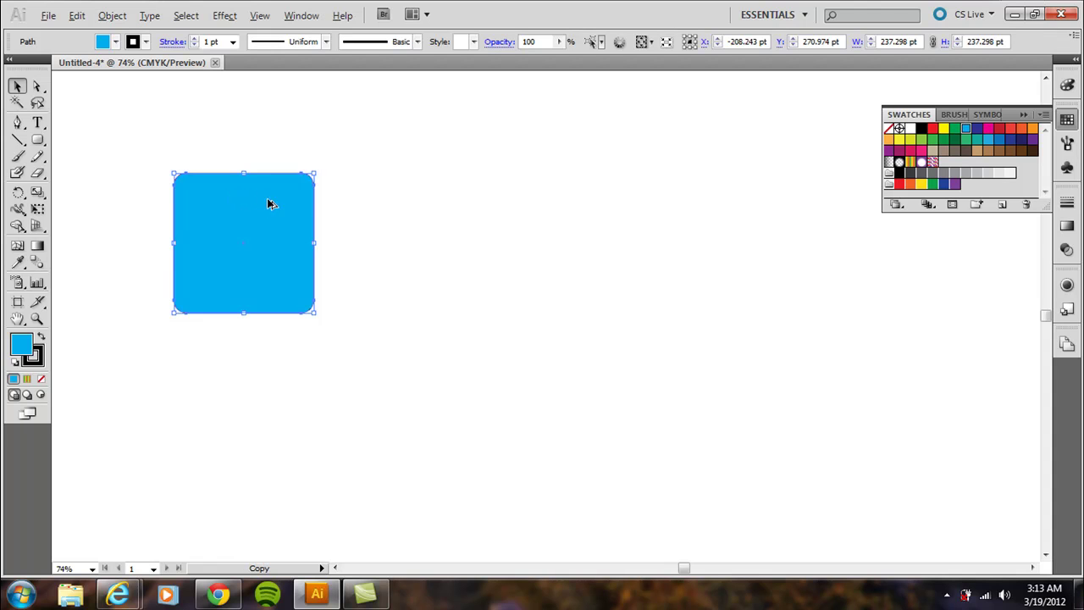
pyautogui.moveTo(268, 200); pyautogui.dragTo(750, 204)
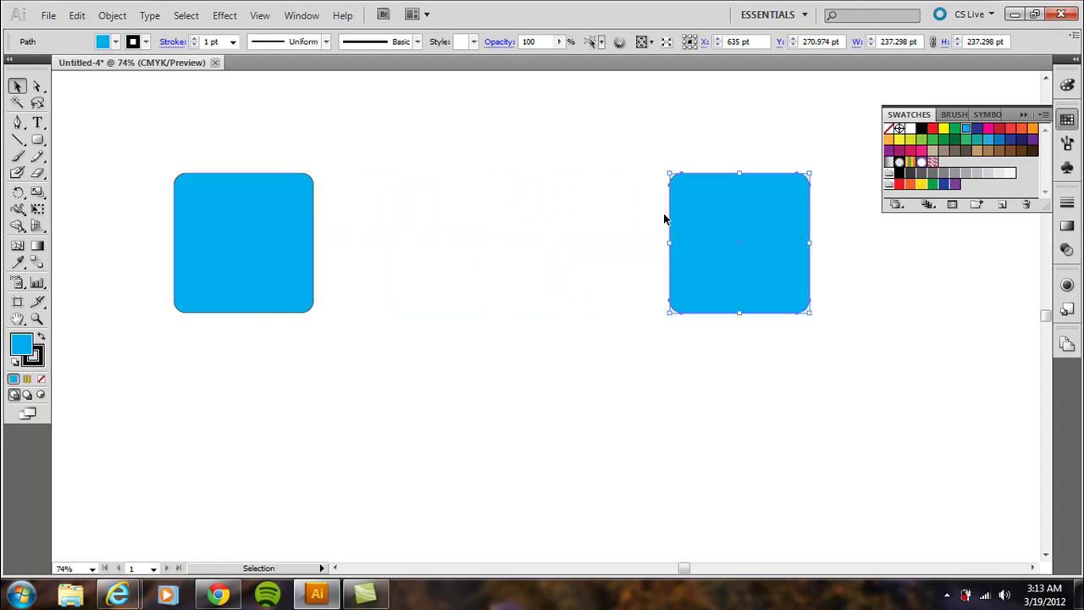
pyautogui.click(1033, 129)
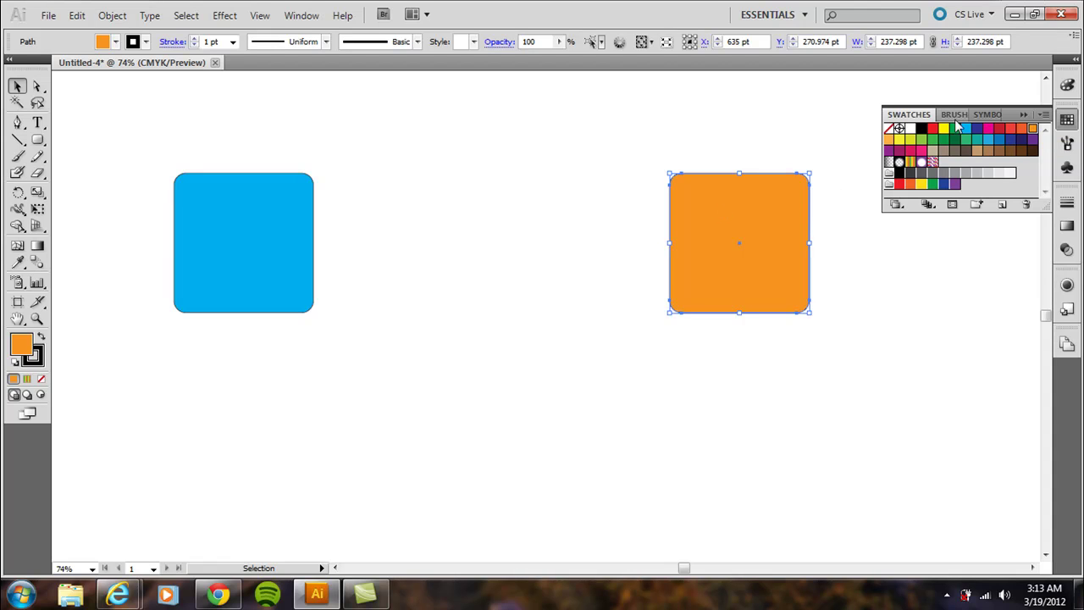
pyautogui.click(300, 16)
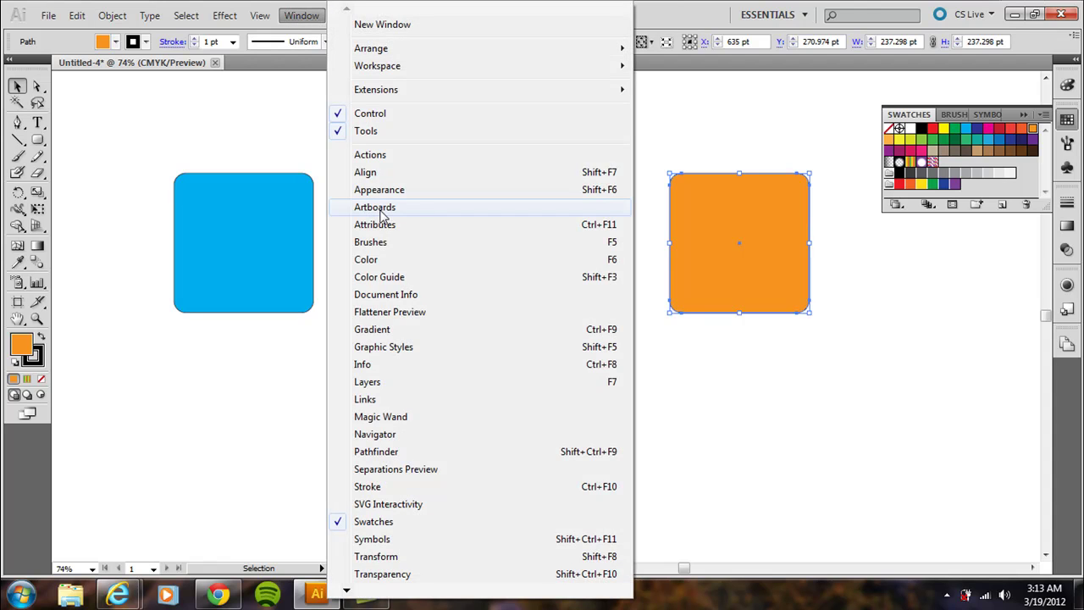
pyautogui.click(386, 278)
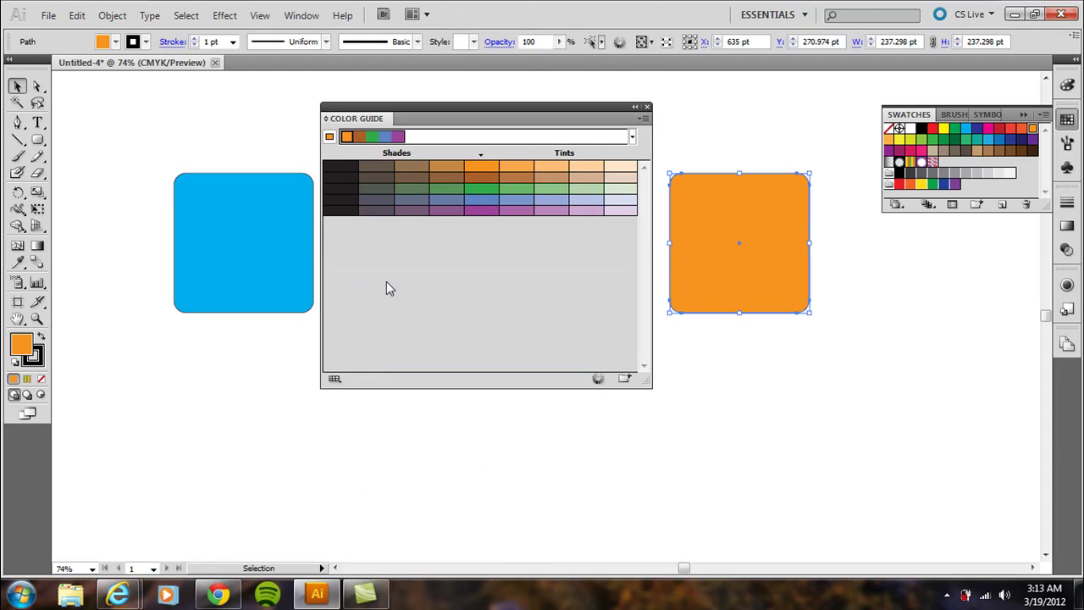
pyautogui.click(237, 206)
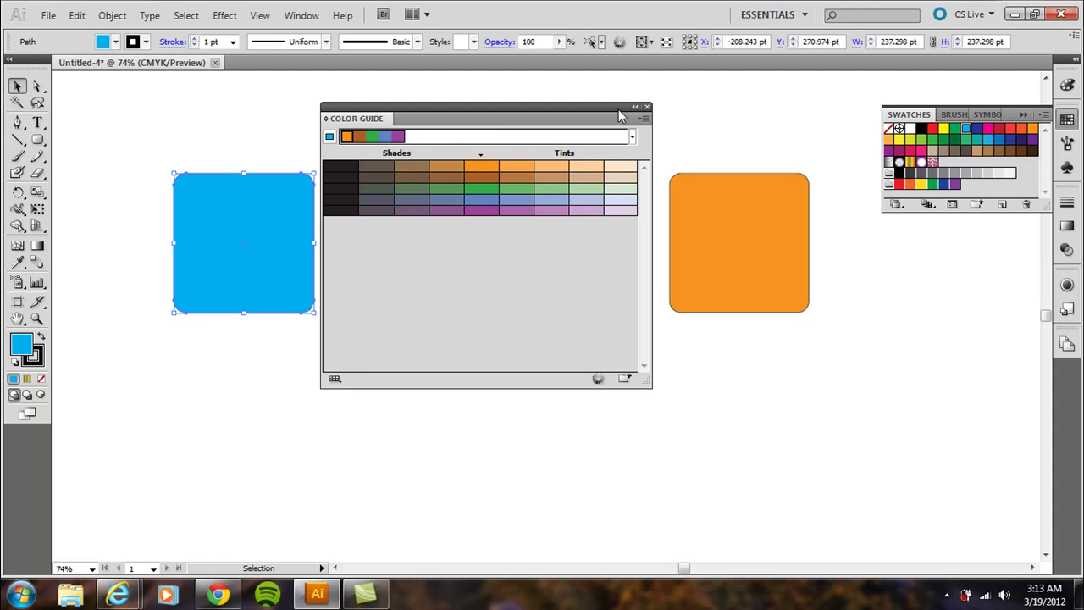
pyautogui.click(646, 110)
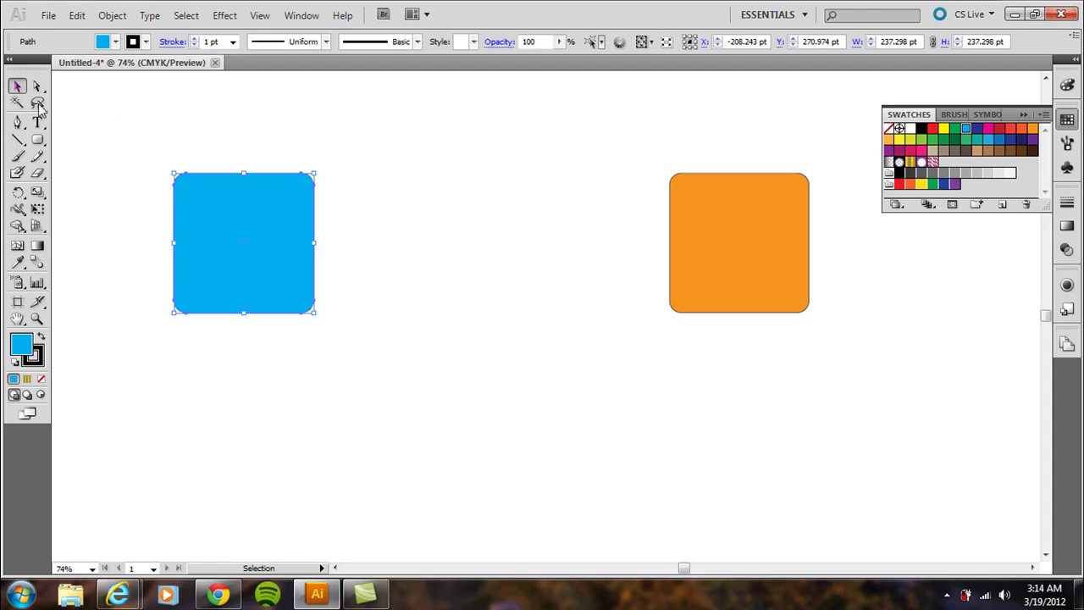
# Step: Select both squares and make a blend joining them into a blue-to-orange row
pyautogui.moveTo(145, 133); pyautogui.dragTo(815, 439)
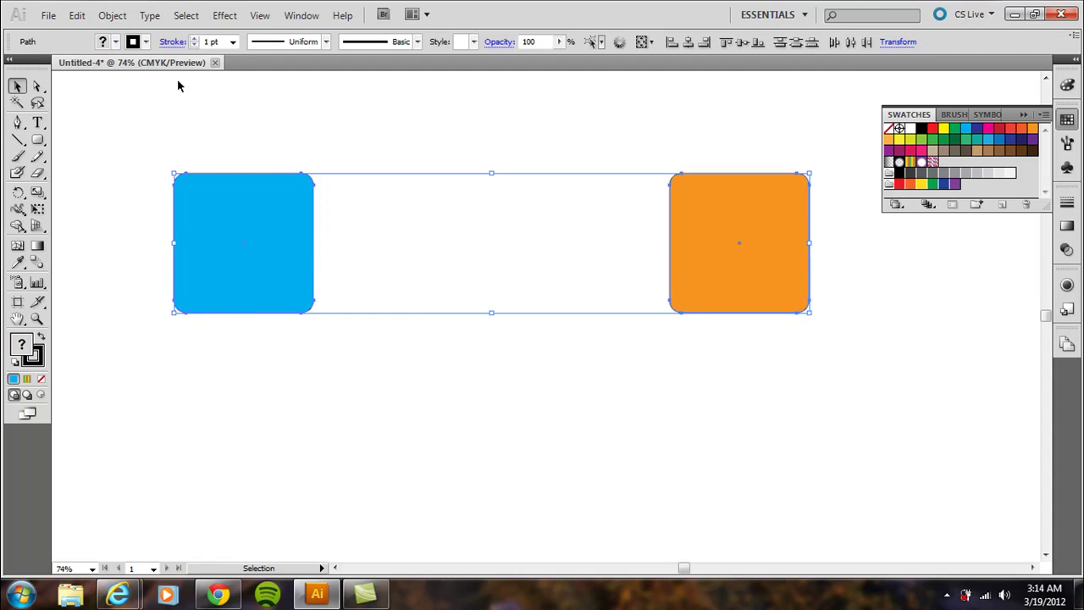
pyautogui.click(113, 16)
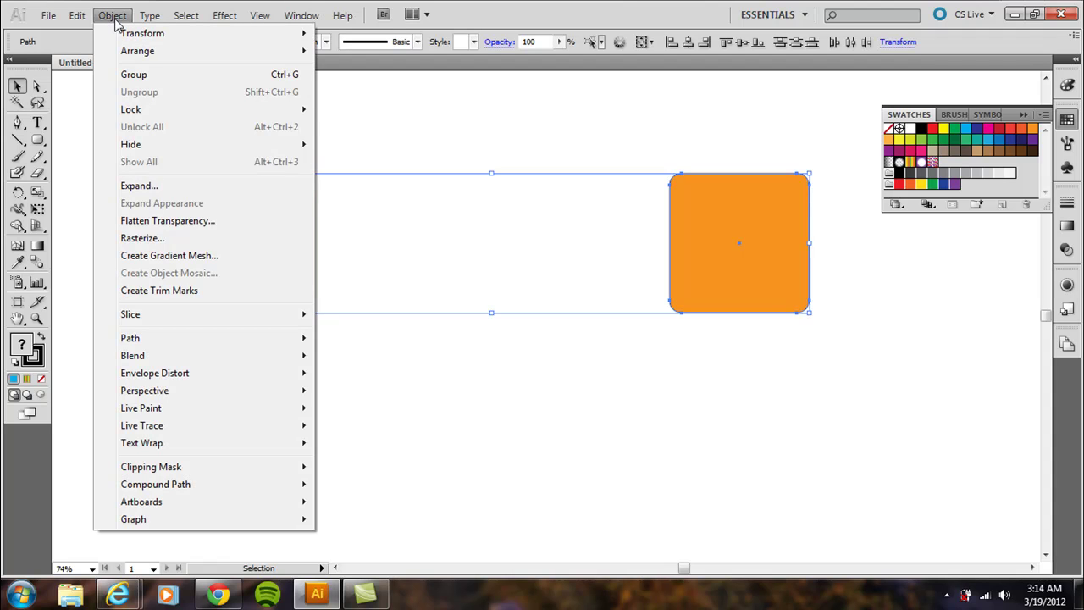
pyautogui.moveTo(213, 355)
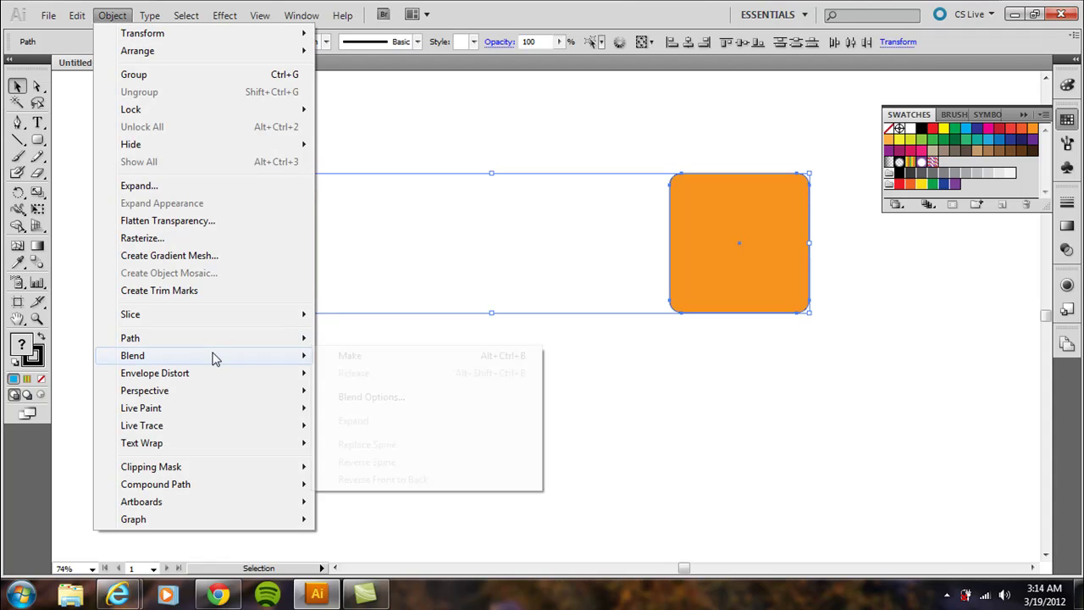
pyautogui.click(370, 363)
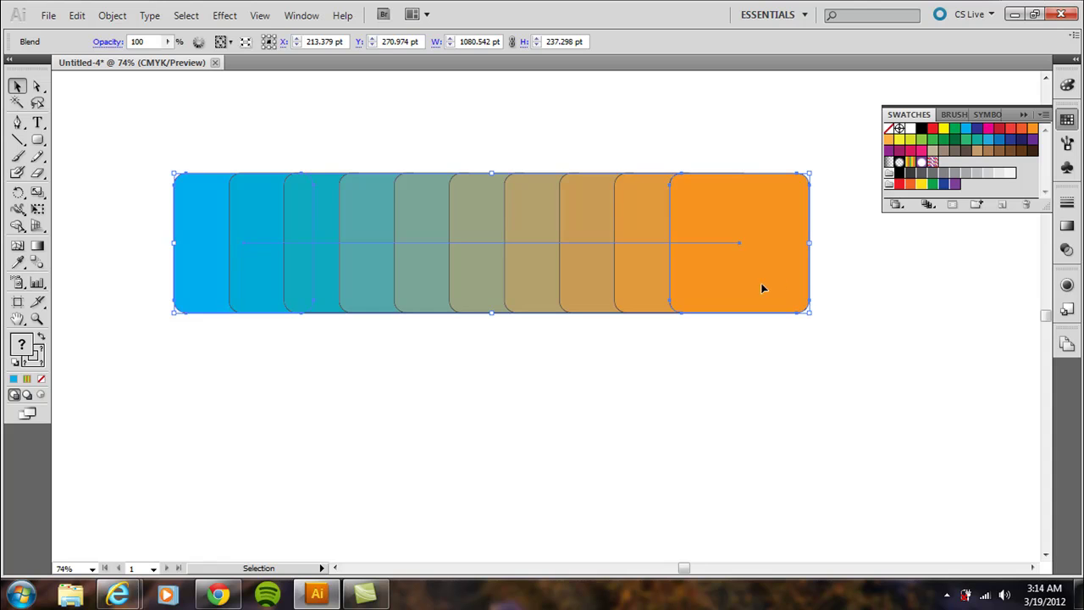
pyautogui.click(107, 20)
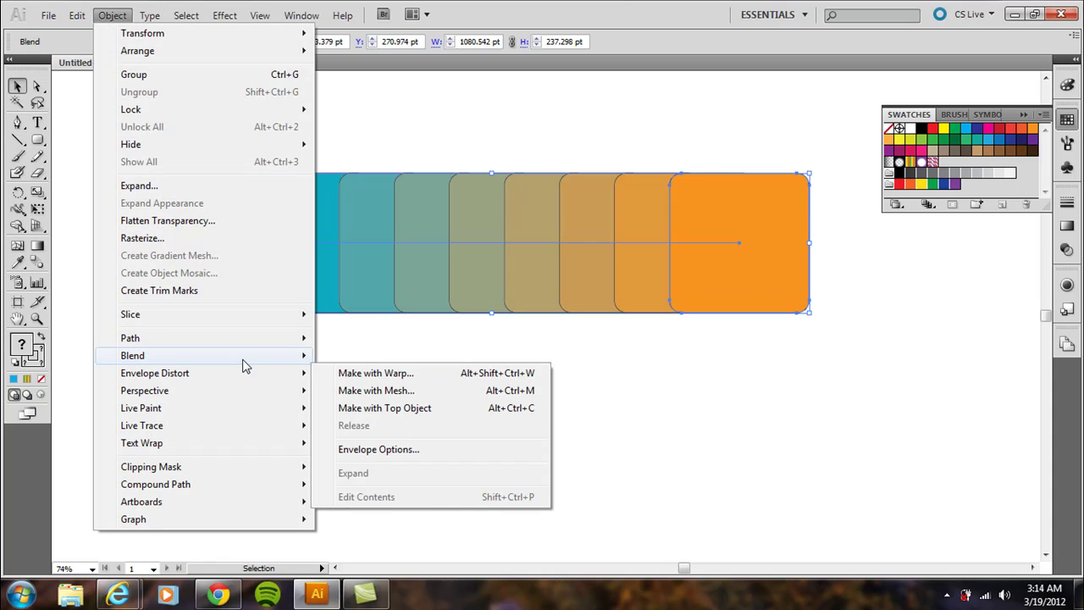
# Step: In Blend Options, try Smooth Color and Specified Distance spacing, then return to Specified Steps
pyautogui.moveTo(245, 356)
pyautogui.click(383, 405)
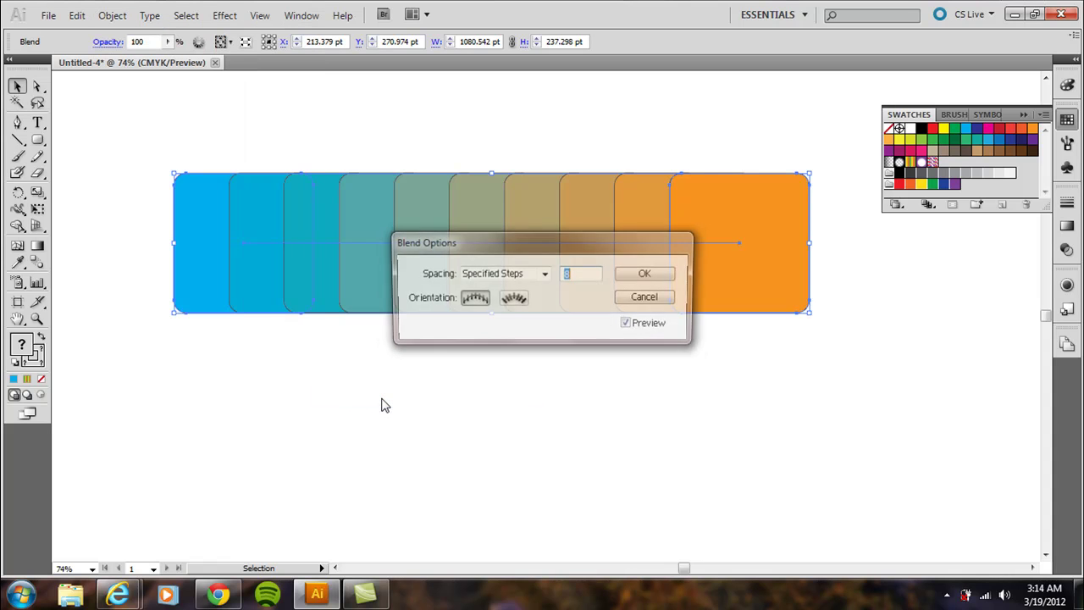
pyautogui.moveTo(567, 252); pyautogui.dragTo(537, 307)
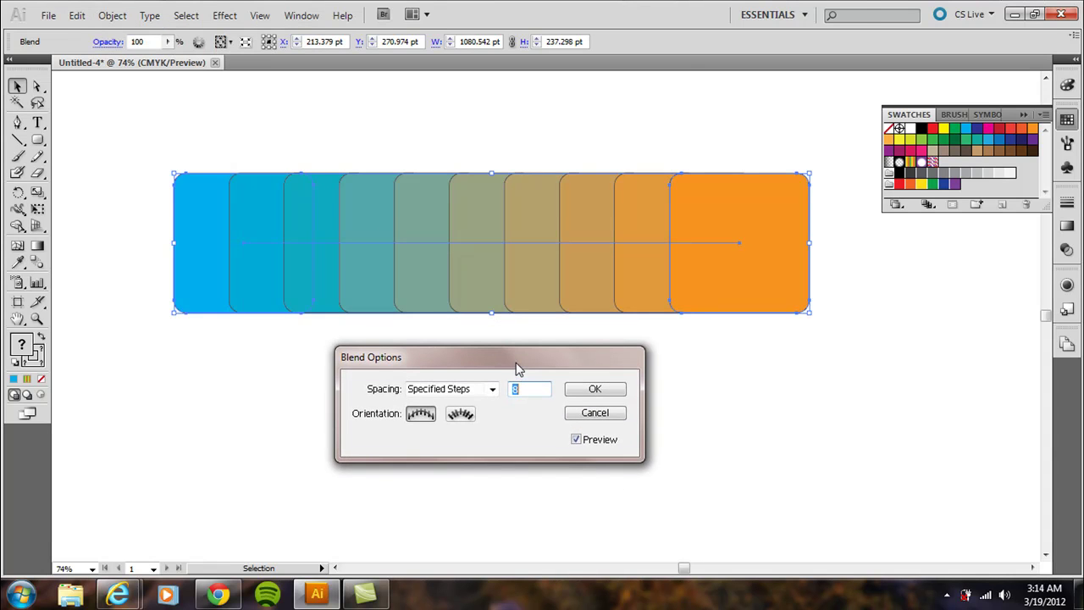
pyautogui.click(492, 392)
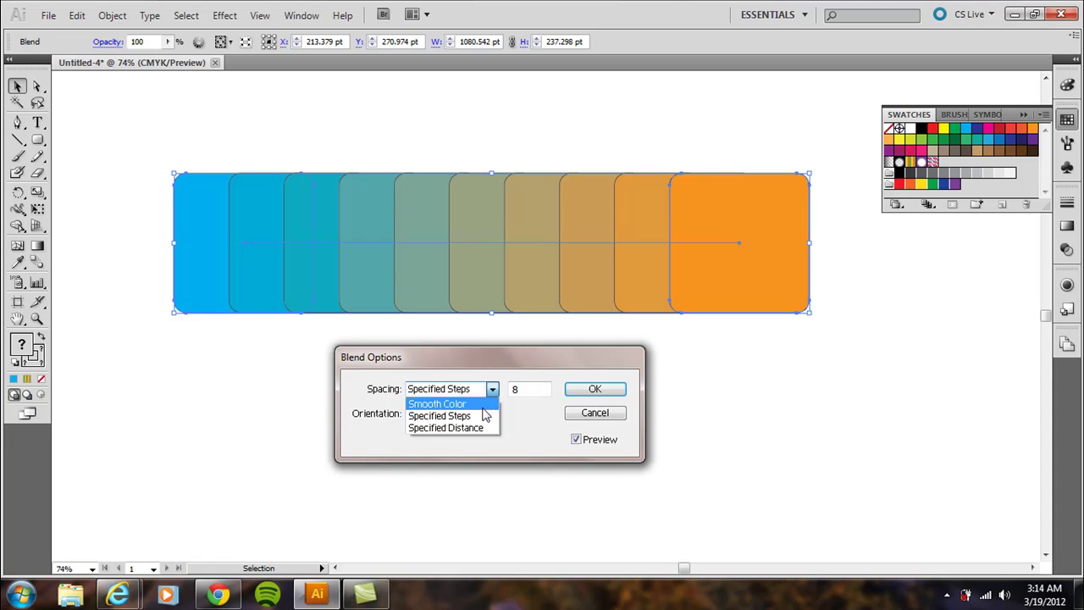
pyautogui.click(485, 404)
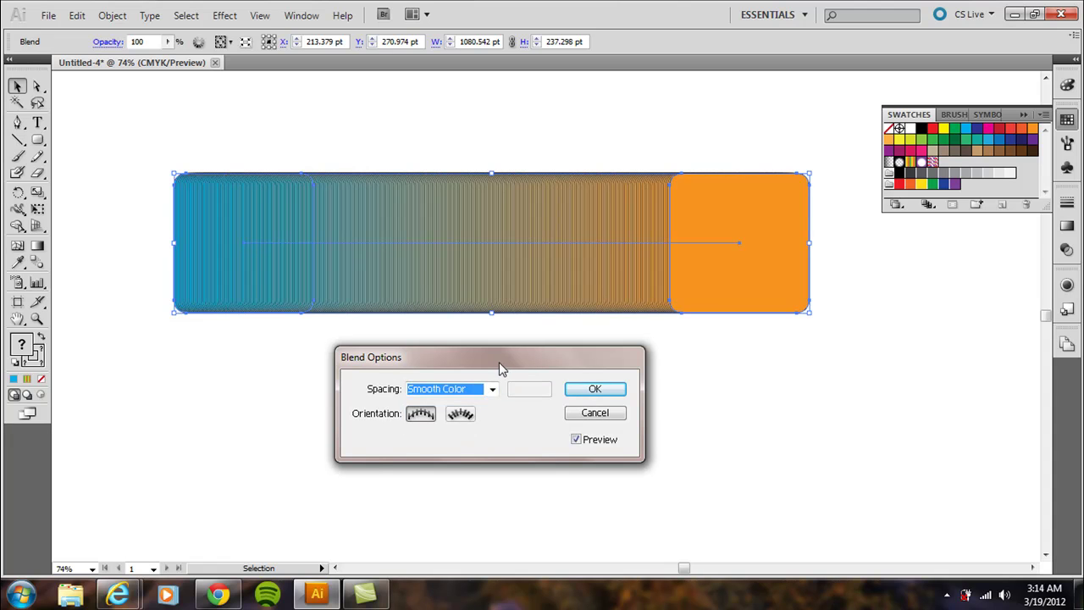
pyautogui.click(491, 388)
pyautogui.click(483, 415)
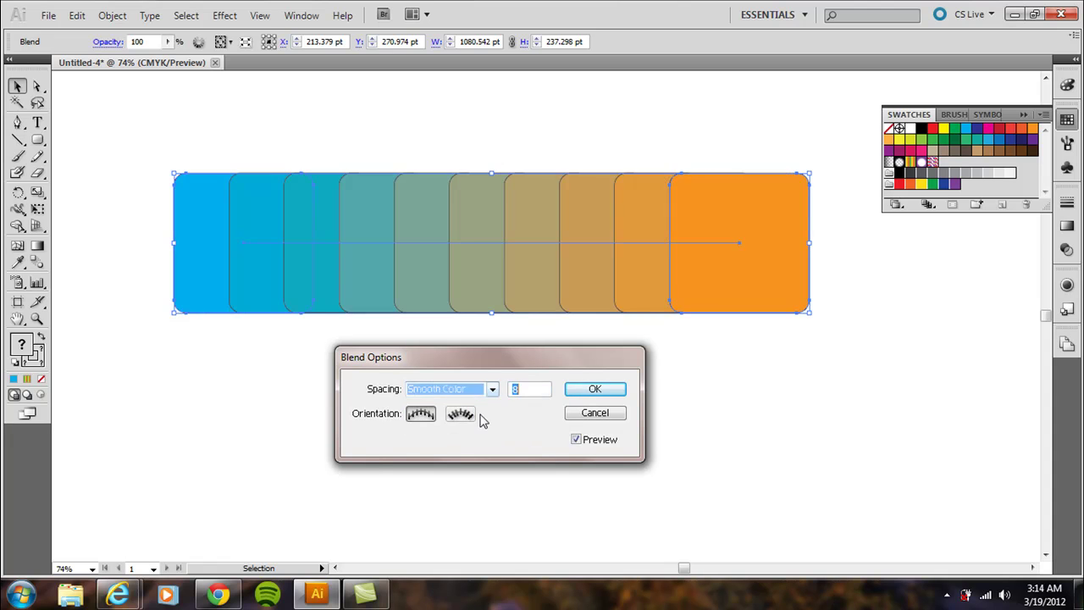
pyautogui.click(493, 391)
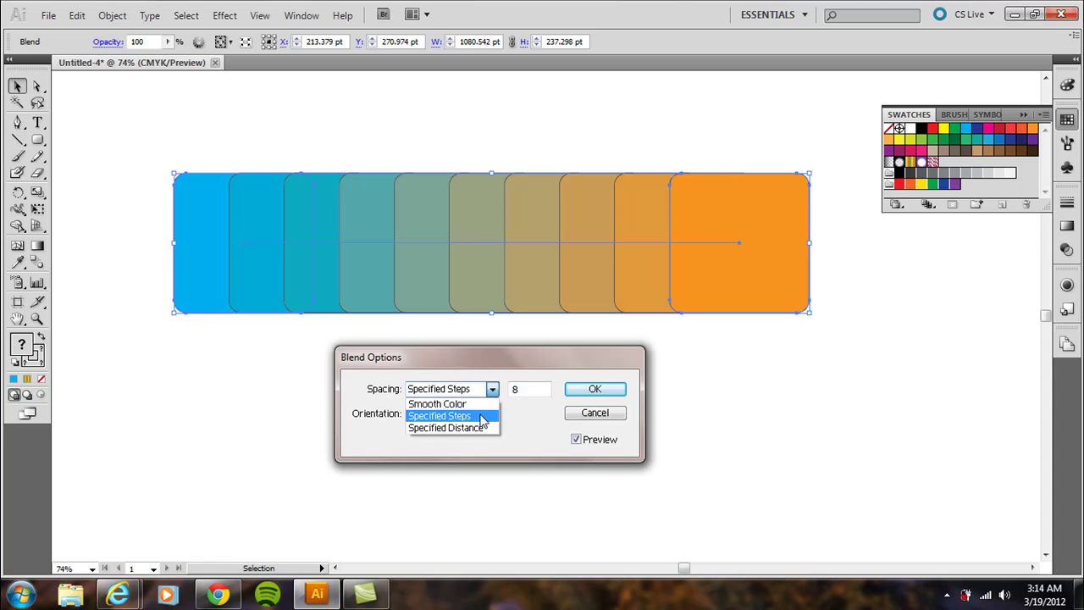
pyautogui.click(482, 433)
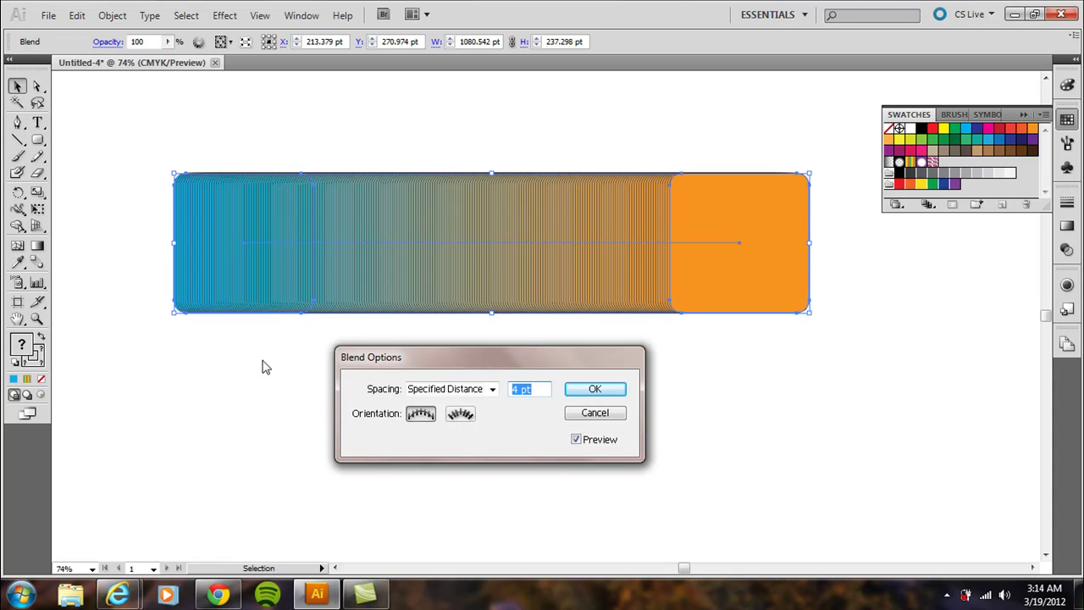
pyautogui.click(492, 389)
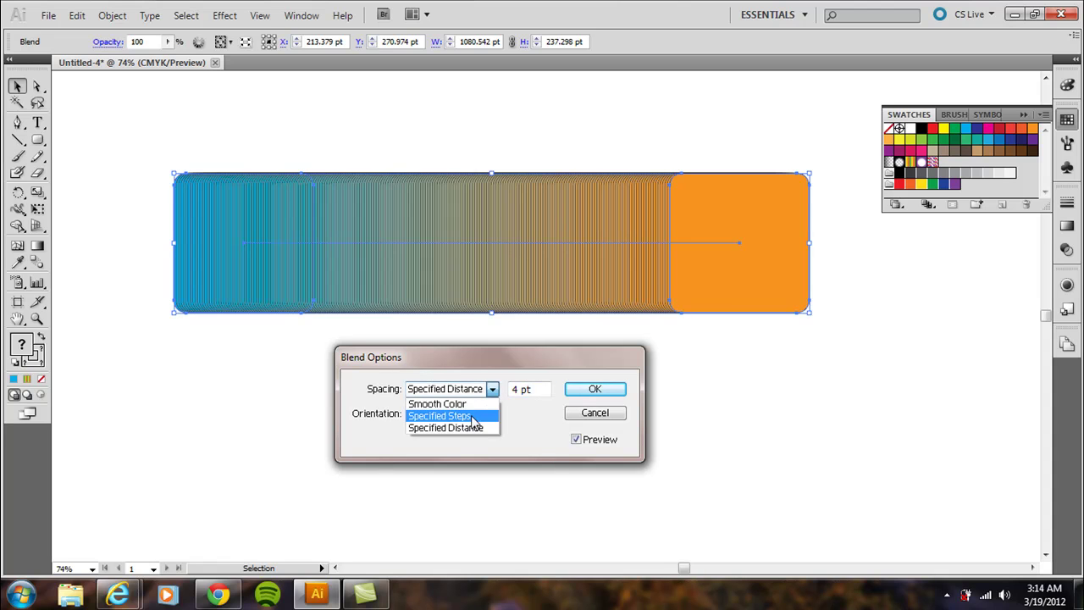
pyautogui.click(472, 417)
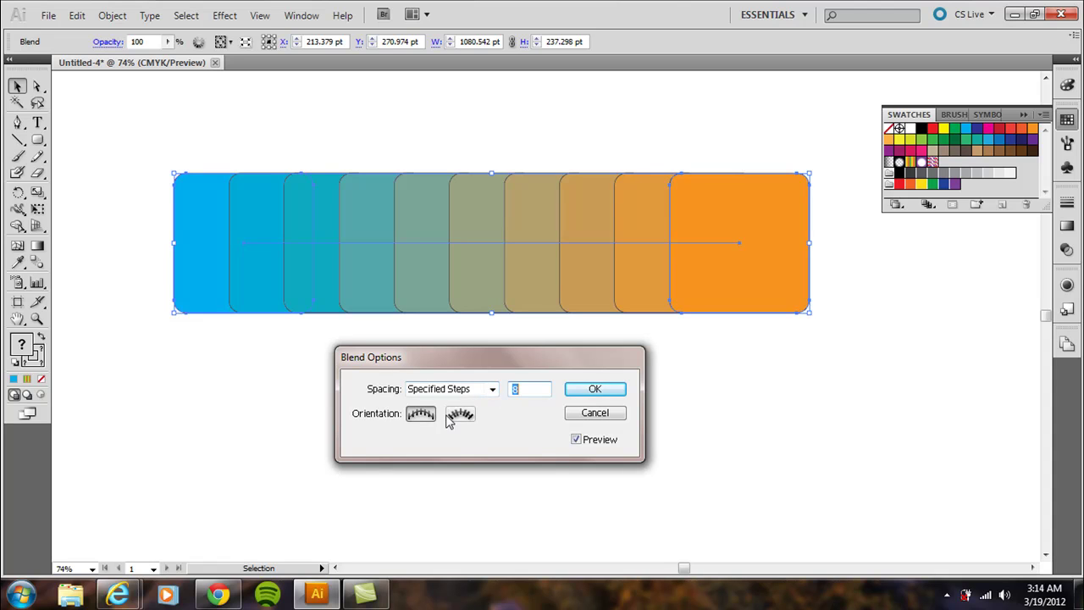
# Step: Change Specified Steps from 8 to 4, then to 3, and confirm
pyautogui.doubleClick(576, 442)
pyautogui.doubleClick(526, 388)
pyautogui.write('4')
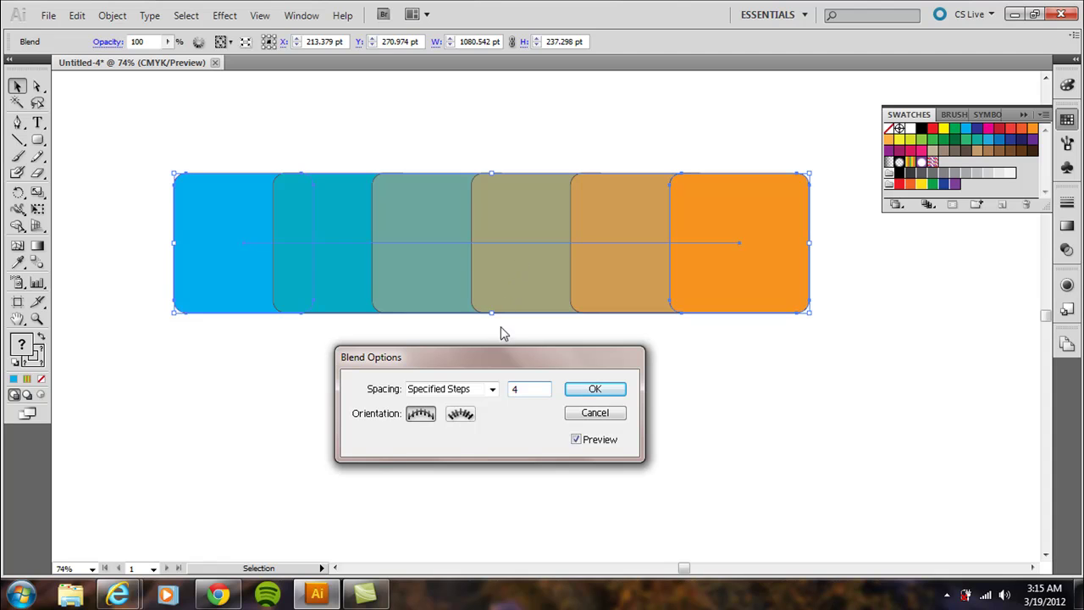
pyautogui.moveTo(498, 360); pyautogui.dragTo(460, 415)
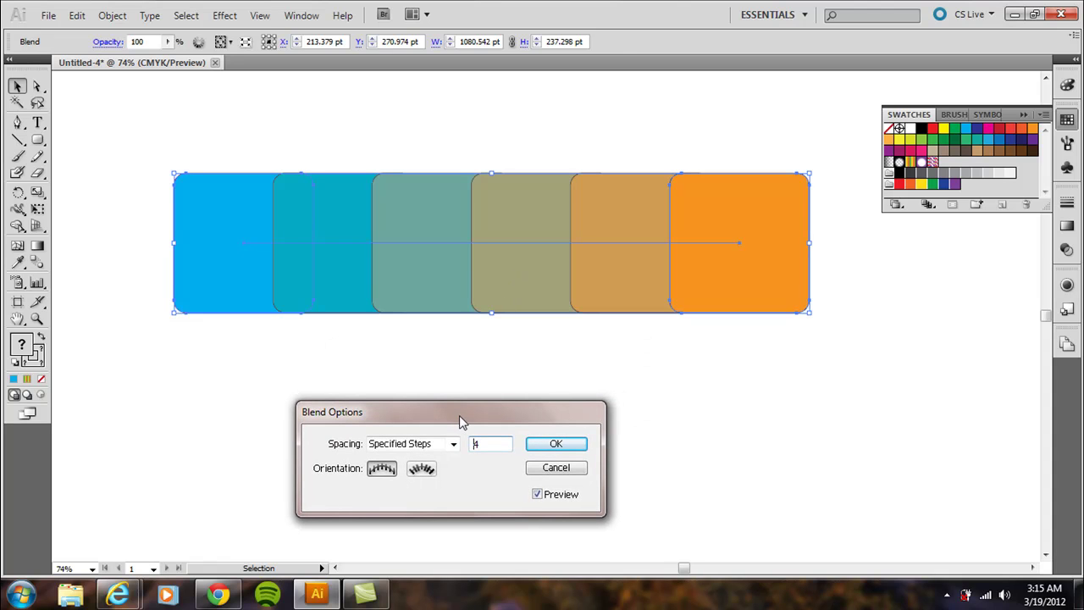
pyautogui.doubleClick(480, 443)
pyautogui.write('3')
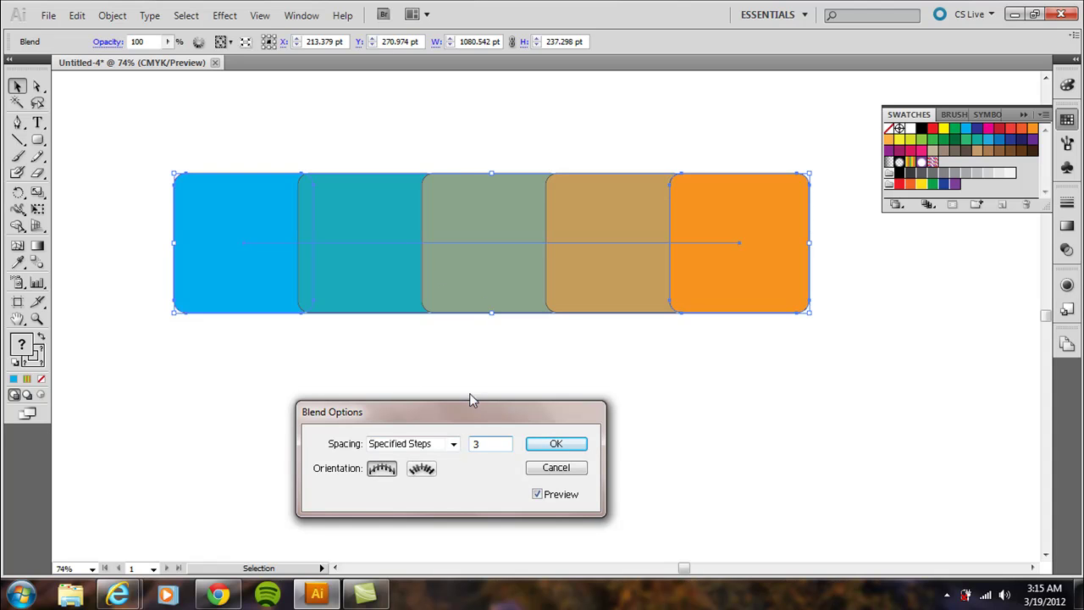
pyautogui.click(542, 448)
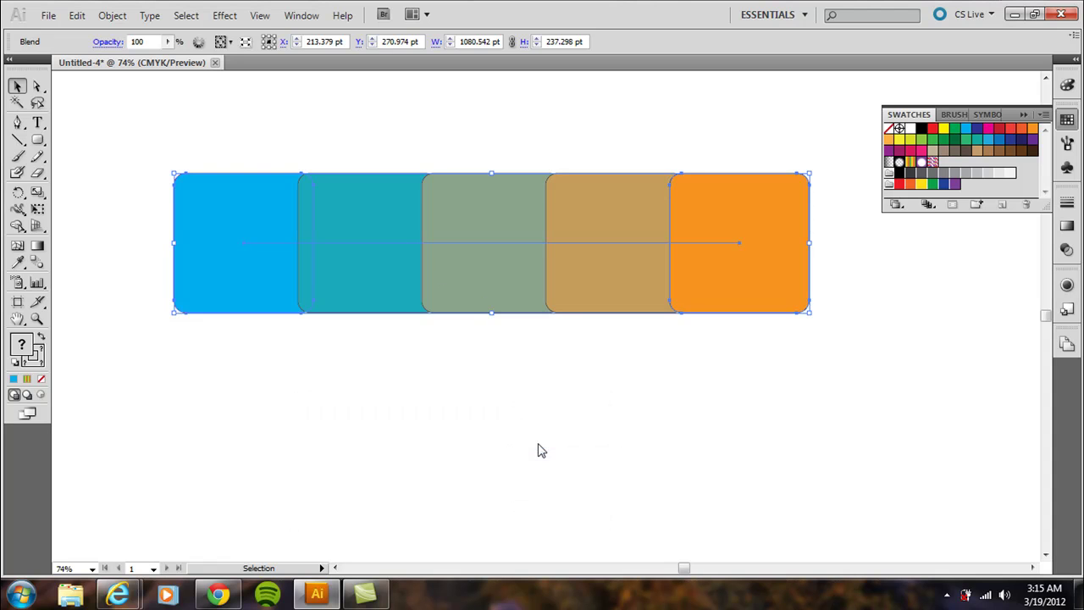
# Step: Reposition the blend and expand it into five separate rounded squares
pyautogui.moveTo(210, 192); pyautogui.dragTo(185, 216)
pyautogui.click(37, 88)
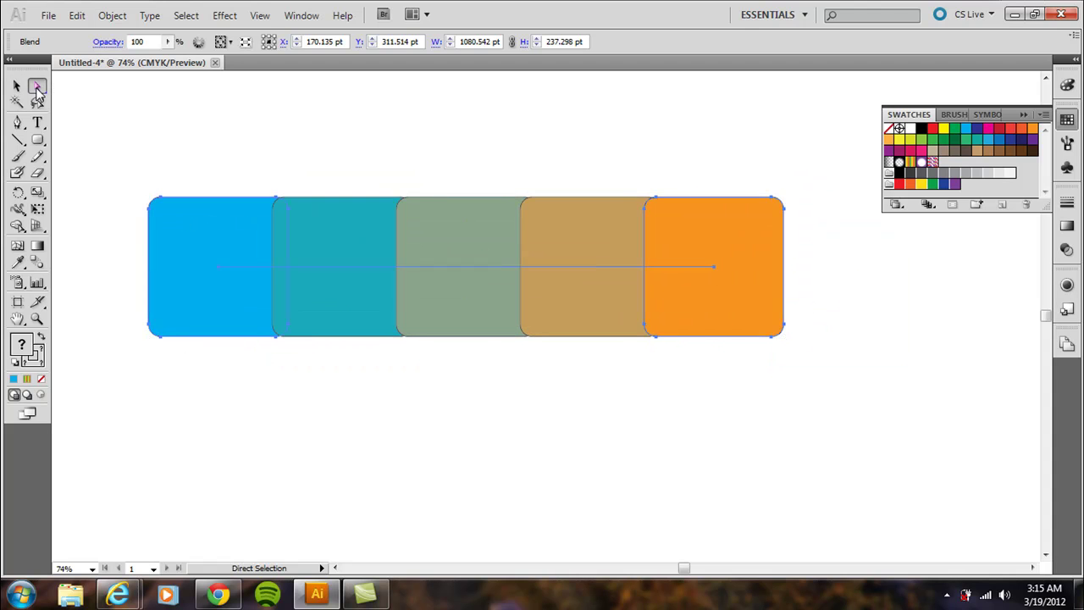
pyautogui.click(225, 153)
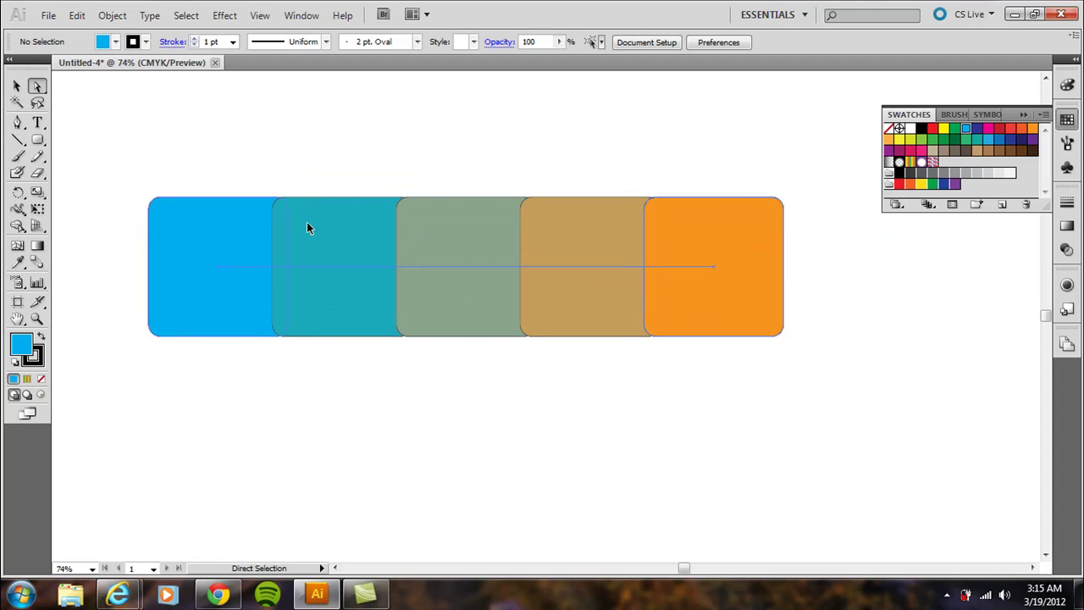
pyautogui.click(349, 228)
pyautogui.moveTo(349, 228); pyautogui.dragTo(374, 252)
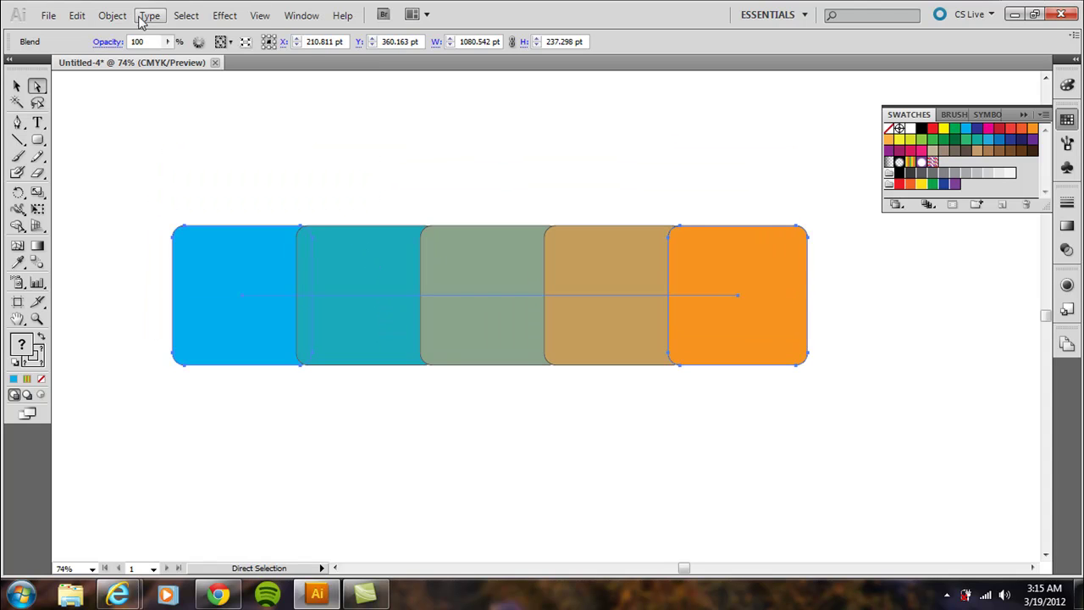
pyautogui.click(112, 16)
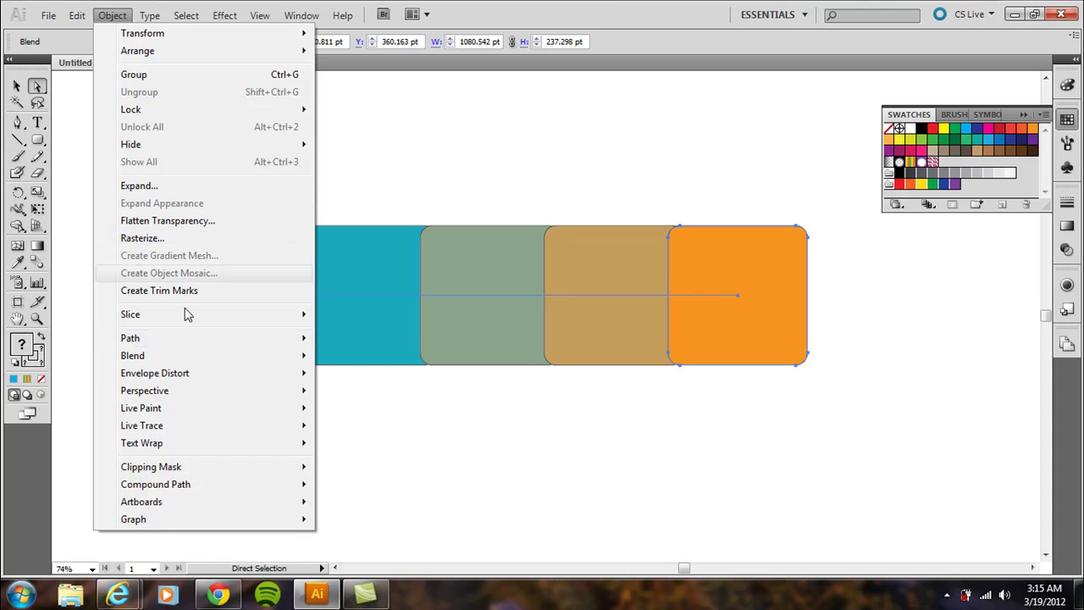
pyautogui.moveTo(193, 358)
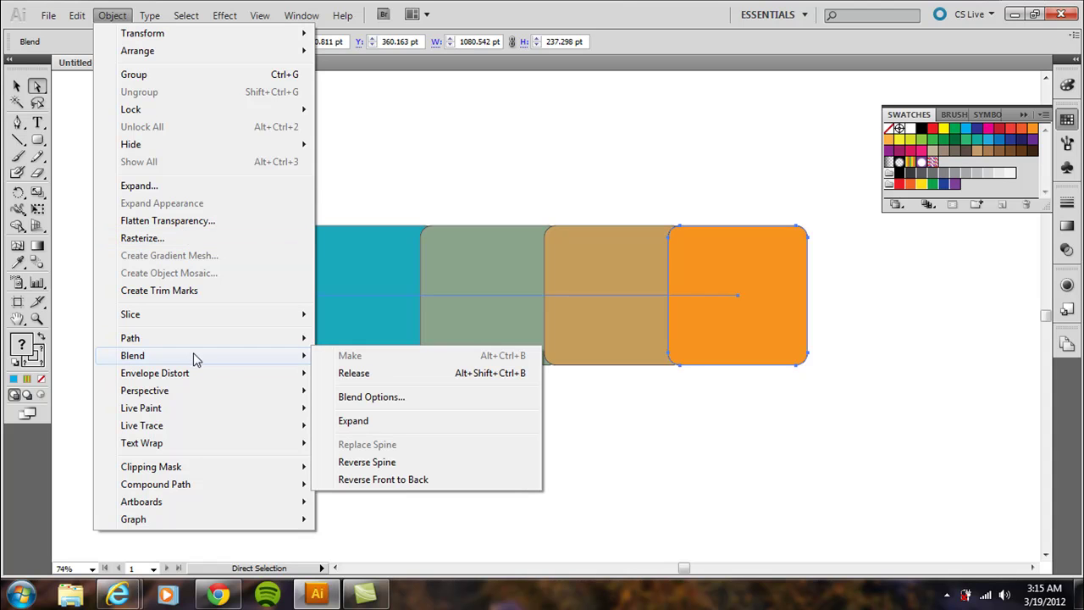
pyautogui.click(353, 421)
# Step: Arrange the blue, teal, green and tan squares in a 2×2 grid, orange overlapping the centre
pyautogui.click(412, 169)
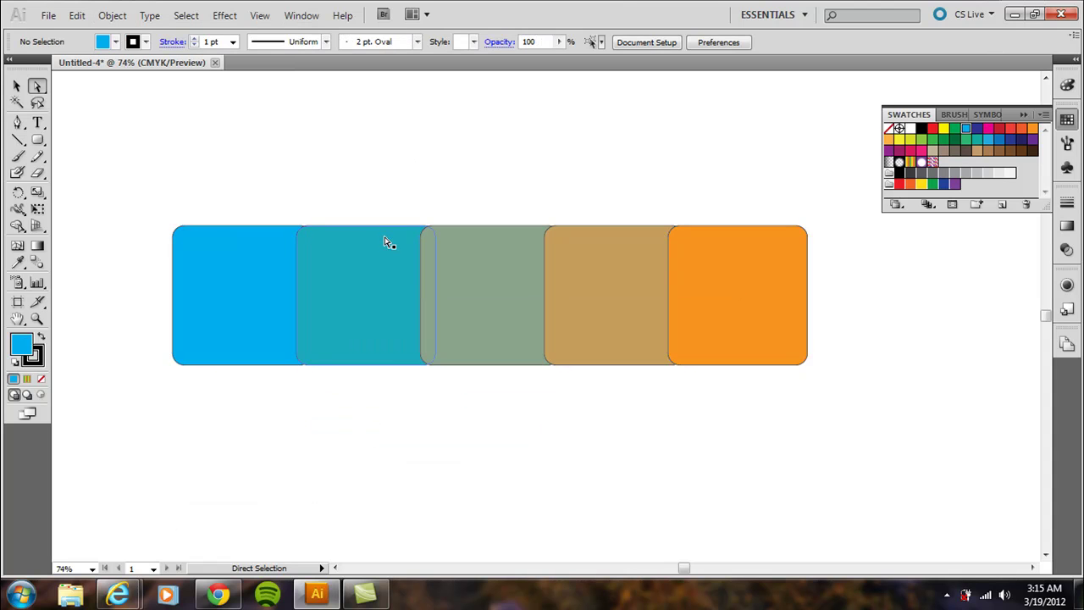
pyautogui.moveTo(374, 297); pyautogui.dragTo(257, 383)
pyautogui.moveTo(266, 381); pyautogui.dragTo(261, 382)
pyautogui.moveTo(508, 263); pyautogui.dragTo(408, 254)
pyautogui.moveTo(616, 284); pyautogui.dragTo(391, 417)
pyautogui.moveTo(733, 282); pyautogui.dragTo(310, 361)
pyautogui.click(546, 344)
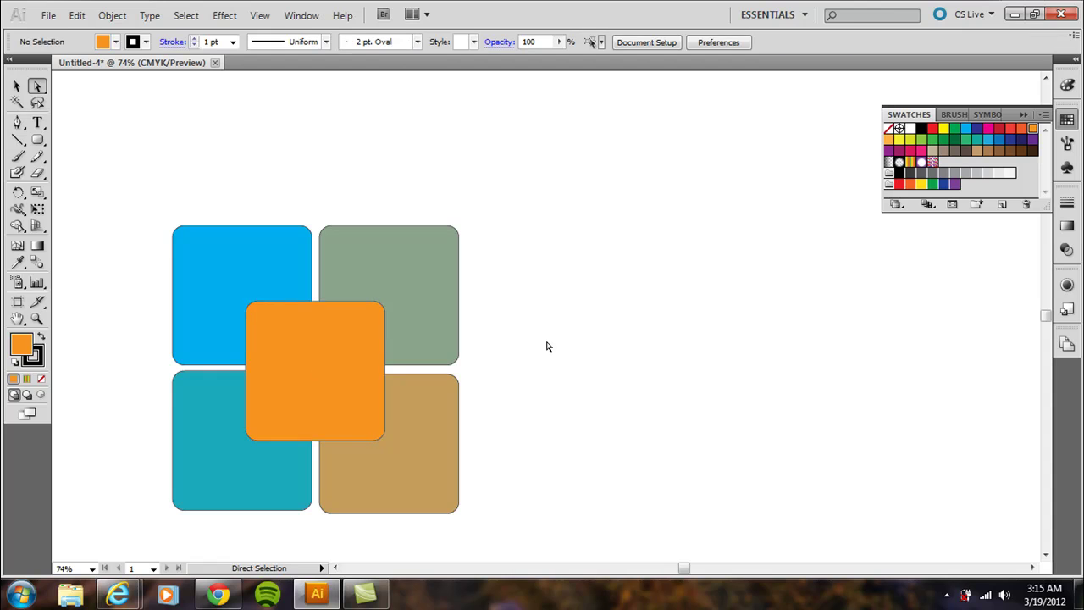
# Step: Move all five squares to the canvas centre and select them together
pyautogui.click(17, 85)
pyautogui.moveTo(180, 157); pyautogui.dragTo(417, 514)
pyautogui.moveTo(415, 357); pyautogui.dragTo(622, 282)
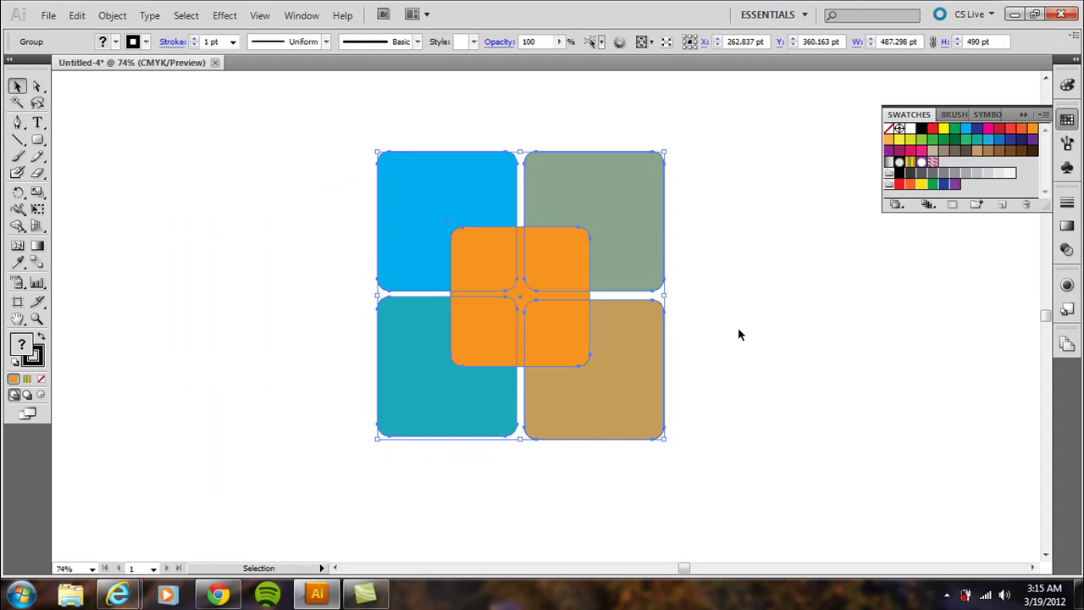
pyautogui.click(737, 334)
pyautogui.moveTo(297, 152); pyautogui.dragTo(685, 452)
# Step: Delete the squares, then draw an orange star and a blue rounded square to its right
pyautogui.press('Delete')
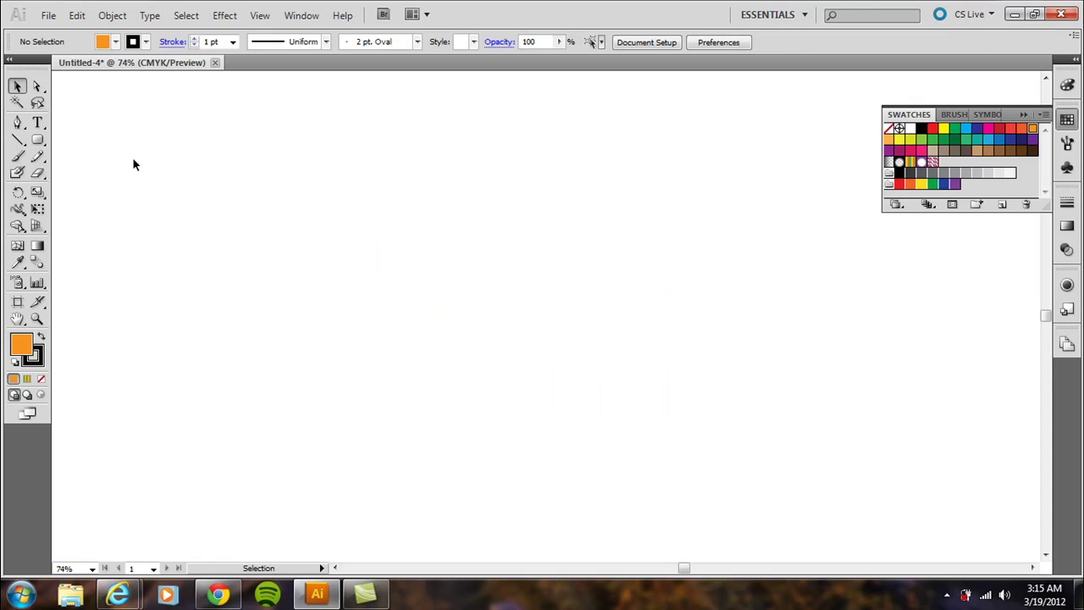
pyautogui.click(38, 141)
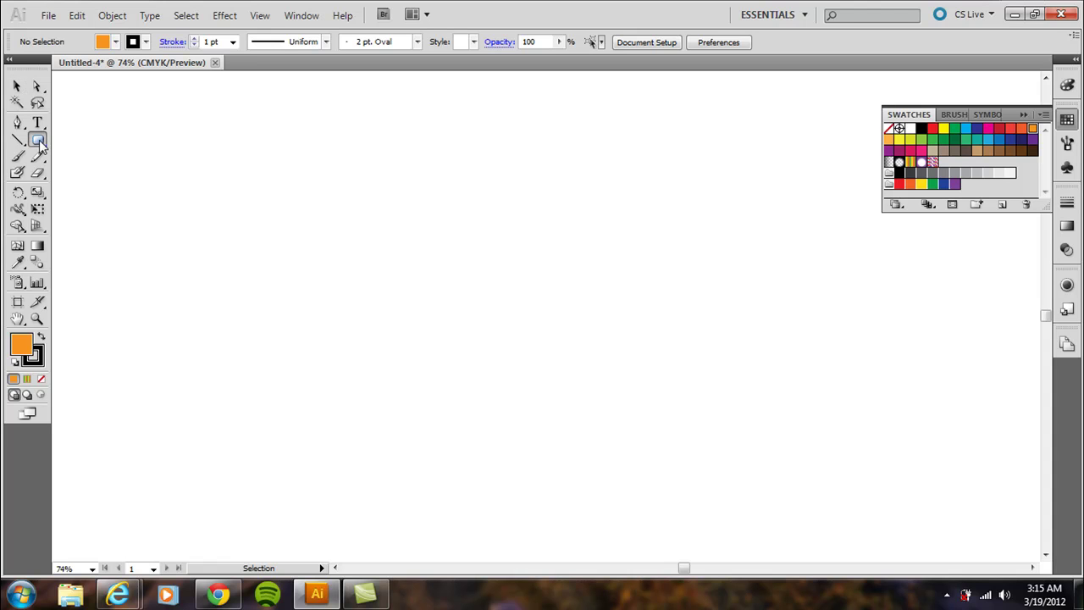
pyautogui.moveTo(38, 141); pyautogui.dragTo(99, 208)
pyautogui.moveTo(229, 222); pyautogui.dragTo(263, 269)
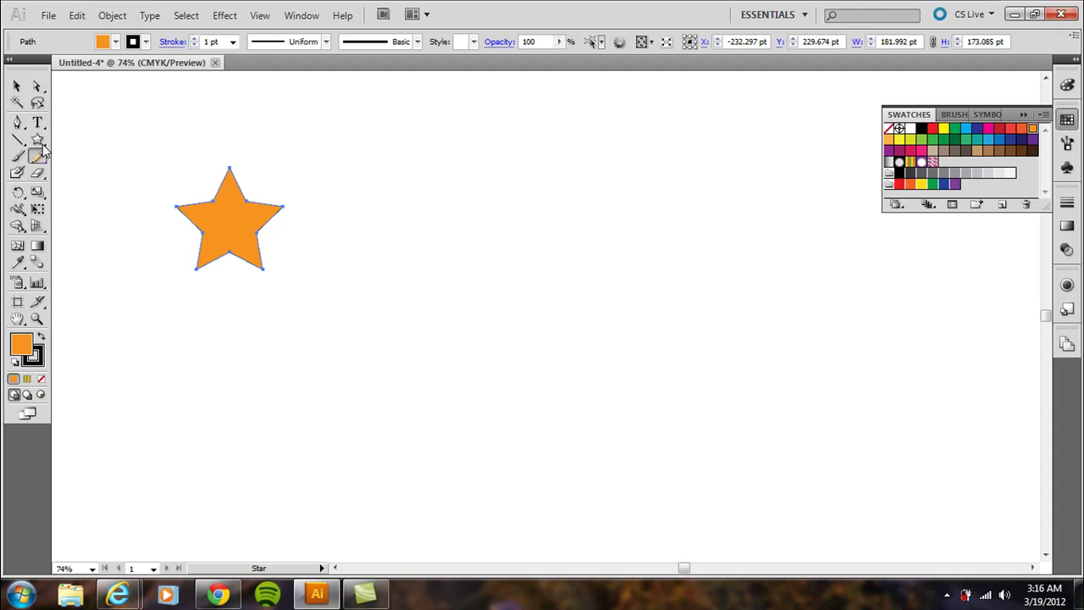
pyautogui.moveTo(38, 140); pyautogui.dragTo(85, 158)
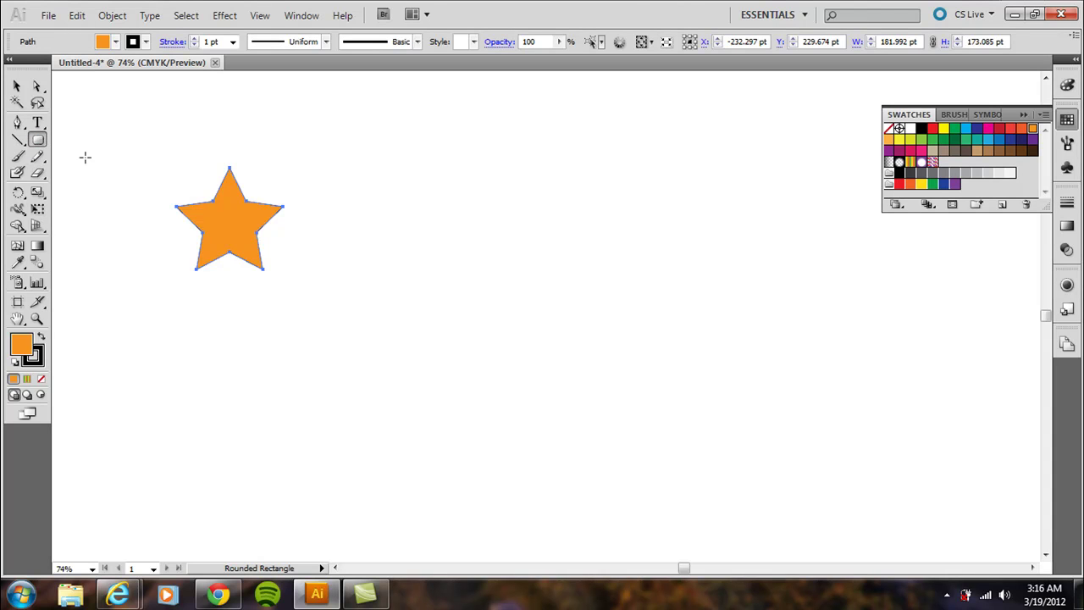
pyautogui.moveTo(546, 189); pyautogui.dragTo(641, 282)
pyautogui.click(966, 128)
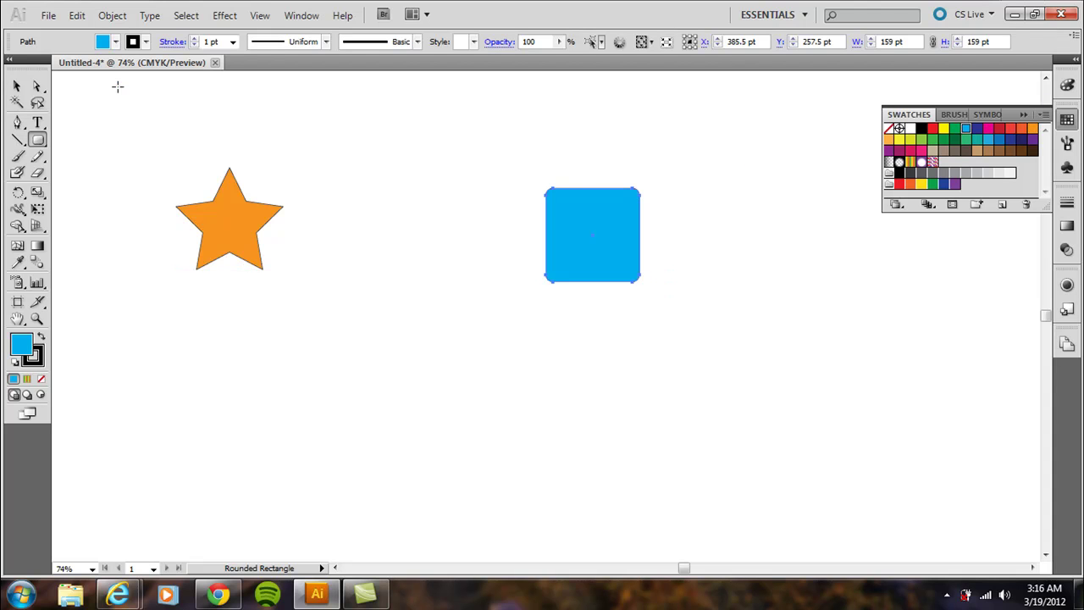
# Step: Enlarge the star and shift it up and to the left
pyautogui.click(17, 85)
pyautogui.moveTo(197, 129); pyautogui.dragTo(603, 318)
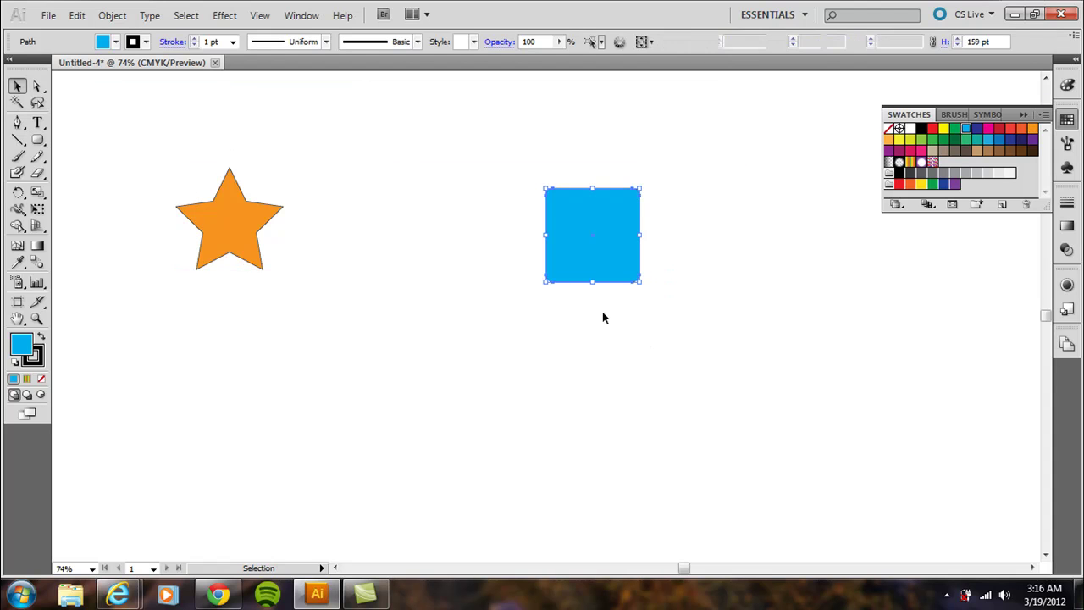
pyautogui.hotkey('ctrl', 'a')
pyautogui.click(138, 218)
pyautogui.click(229, 249)
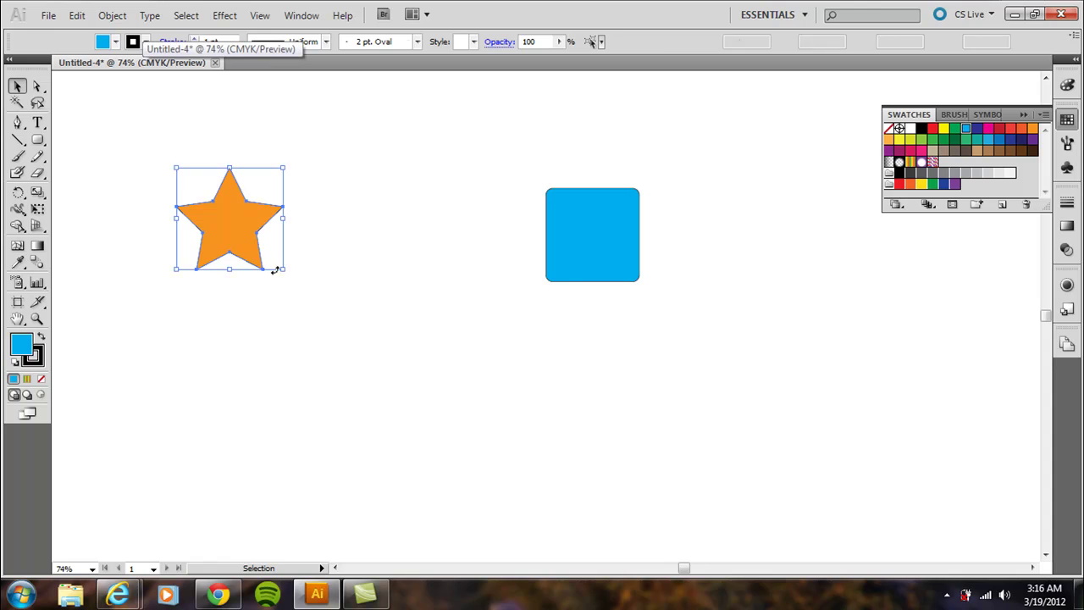
pyautogui.moveTo(282, 271); pyautogui.dragTo(449, 425)
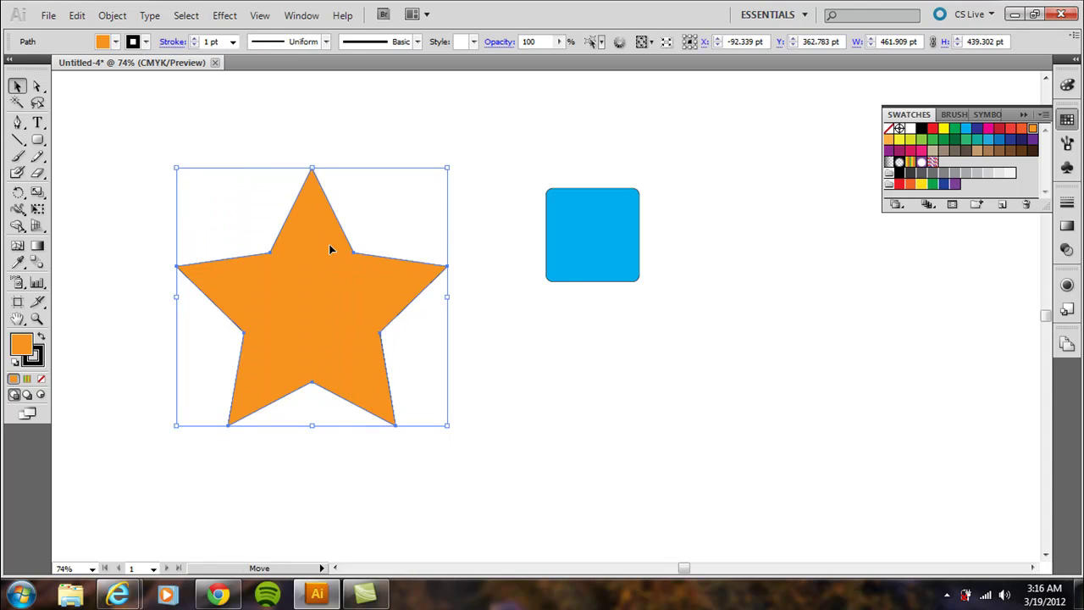
pyautogui.moveTo(330, 248); pyautogui.dragTo(318, 217)
# Step: Select the star and blue square together and blend them into one another
pyautogui.moveTo(668, 129); pyautogui.dragTo(249, 334)
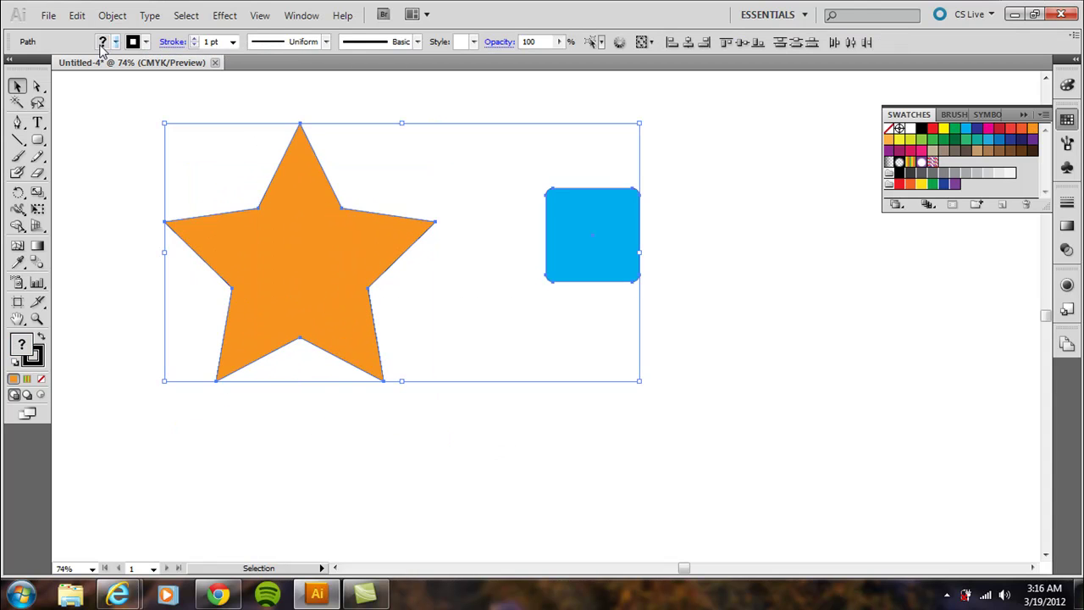
pyautogui.click(112, 15)
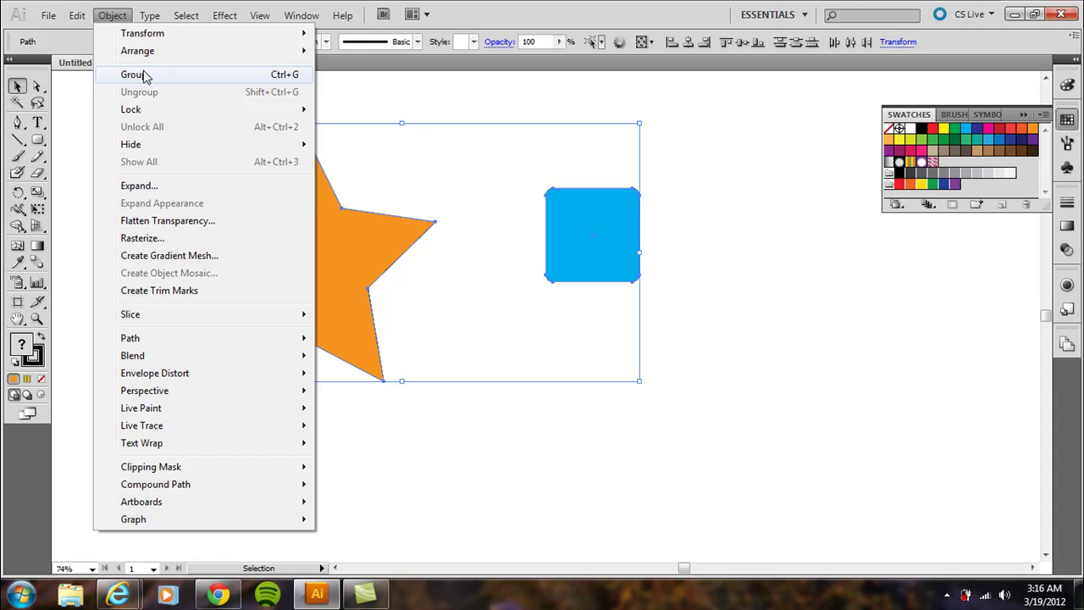
pyautogui.moveTo(189, 361)
pyautogui.click(349, 359)
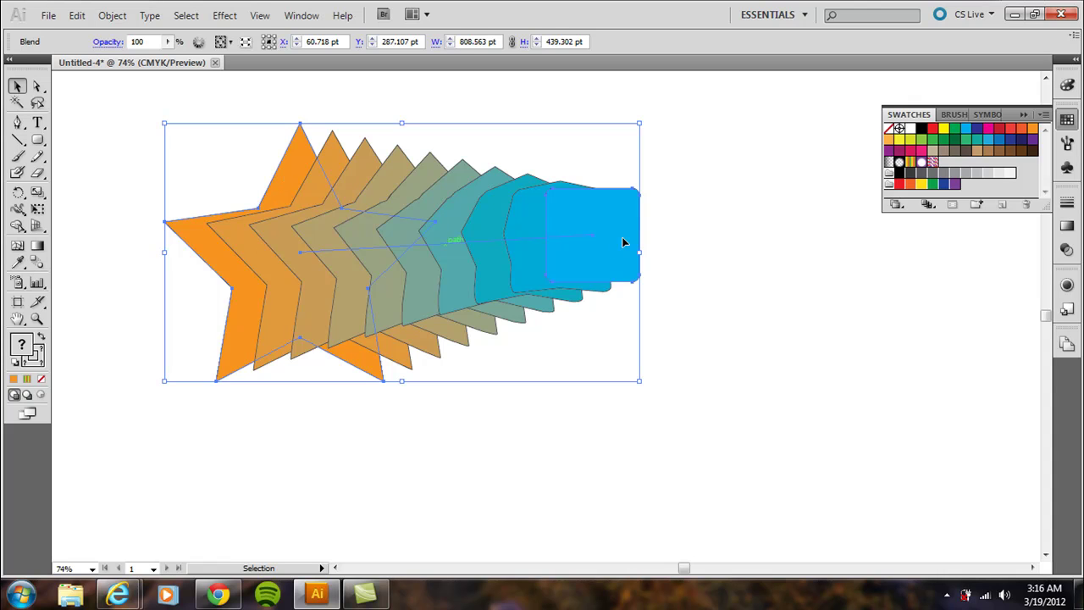
pyautogui.press('Delete')
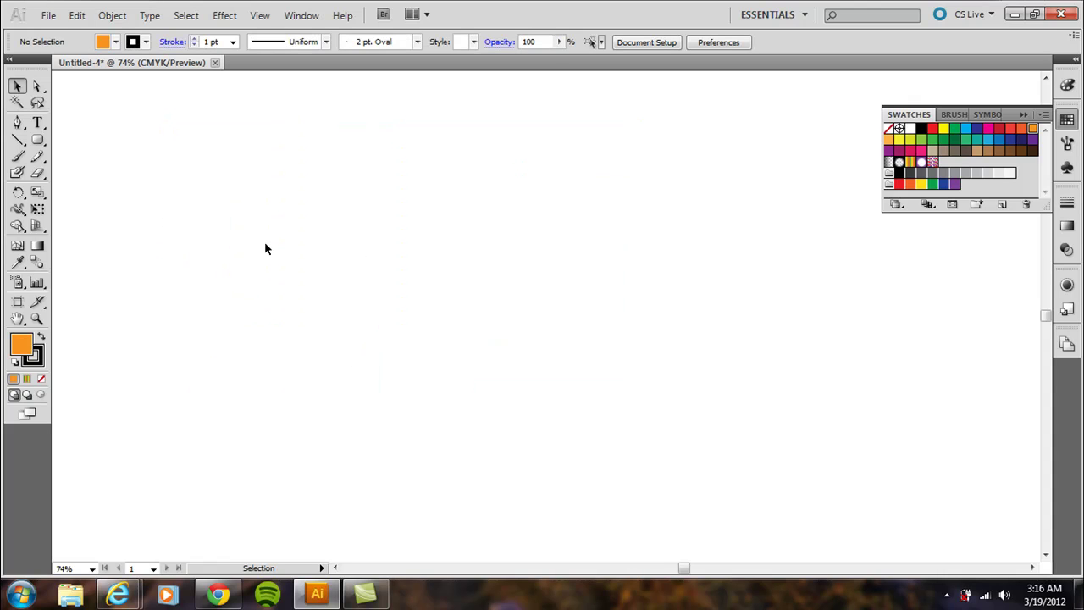